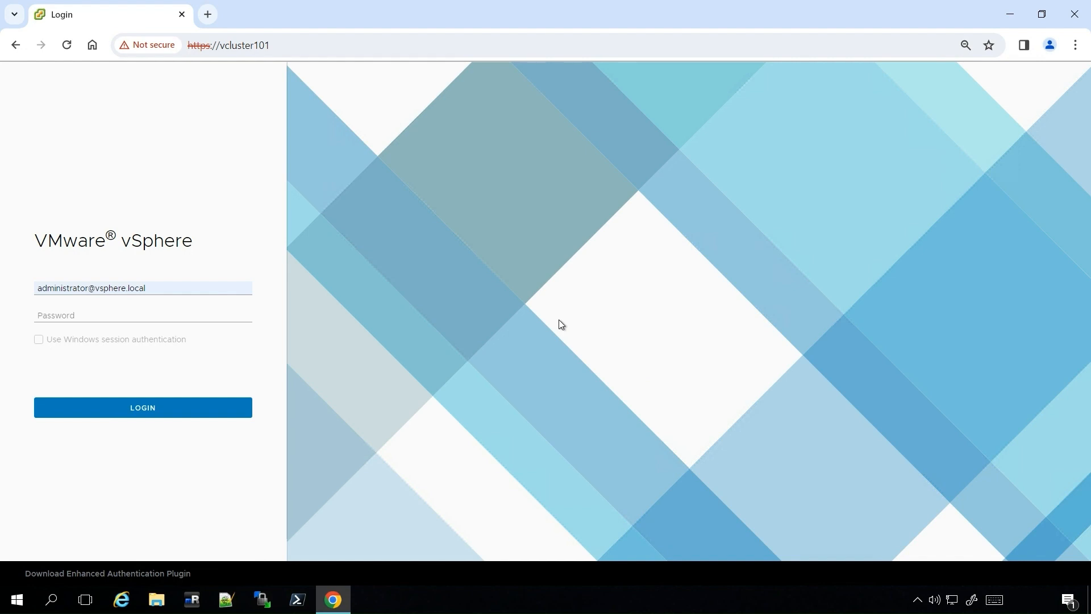
Step: Enter the administrator password and sign in to vSphere Client
click(226, 314)
text(*********)
key(Return)
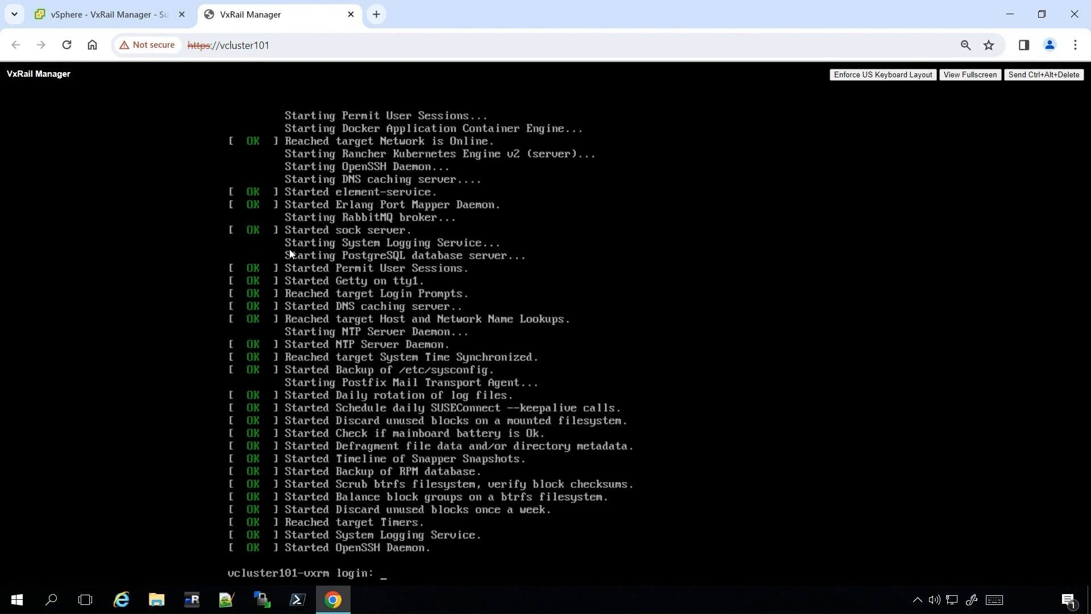
Step: Restart the VxRail Manager guest OS from its Power menu and confirm
click(117, 20)
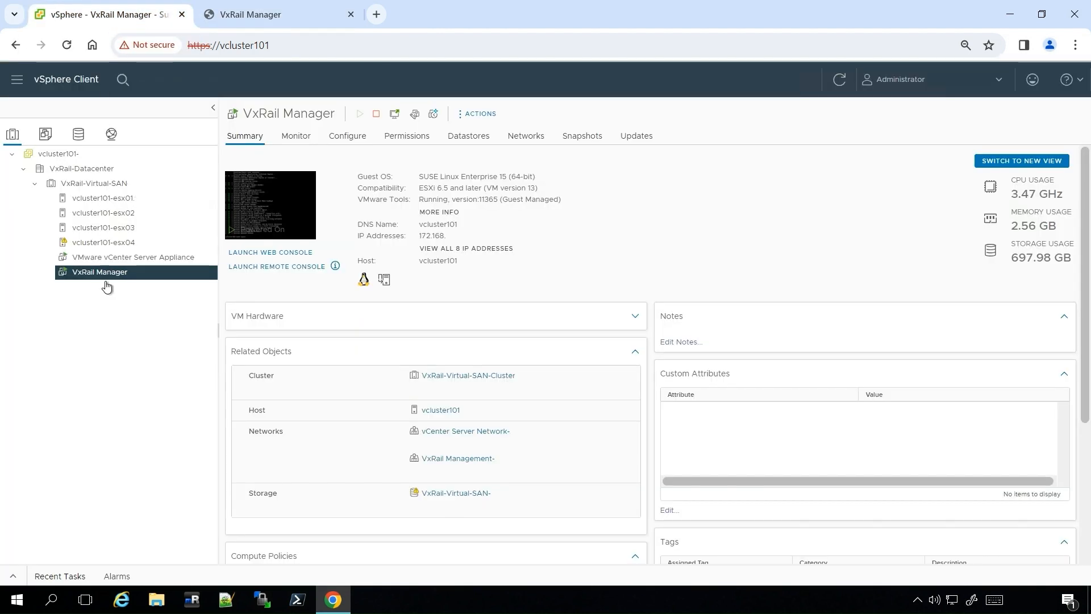
right_click(124, 275)
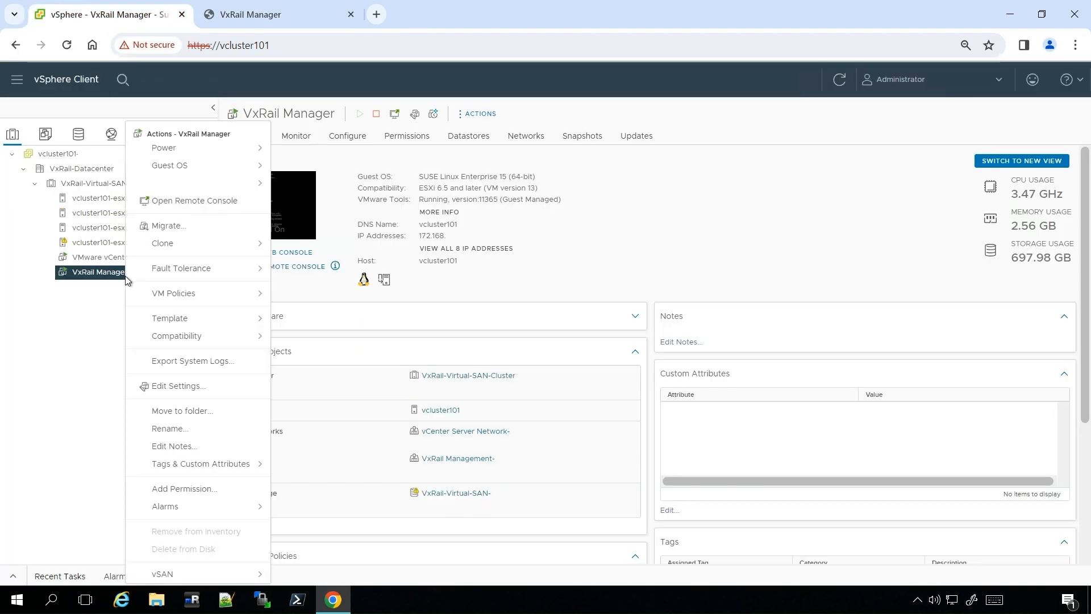
mouse_move(164, 147)
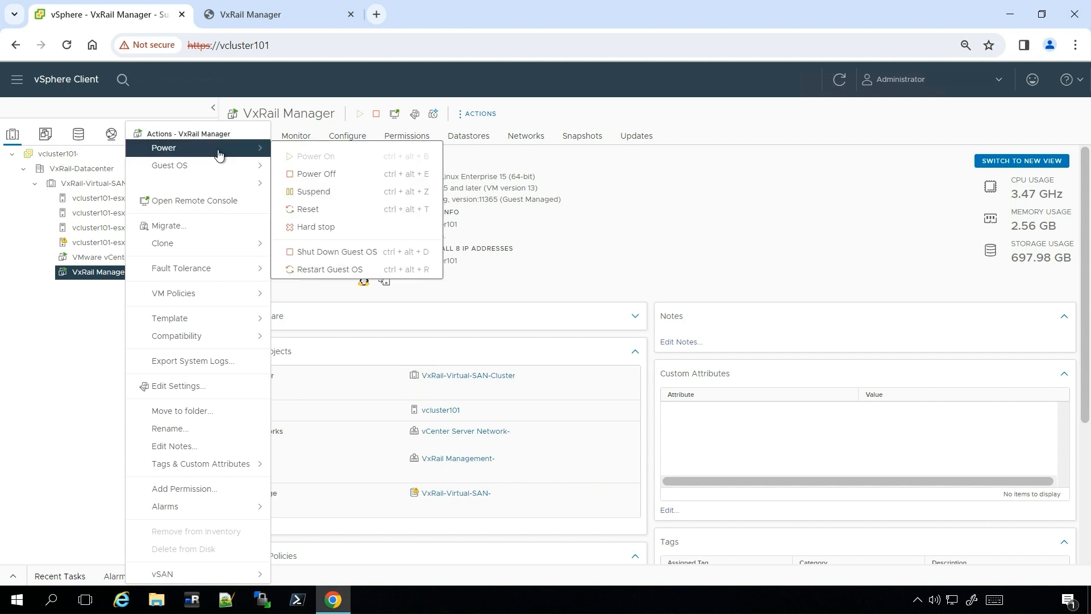
click(331, 268)
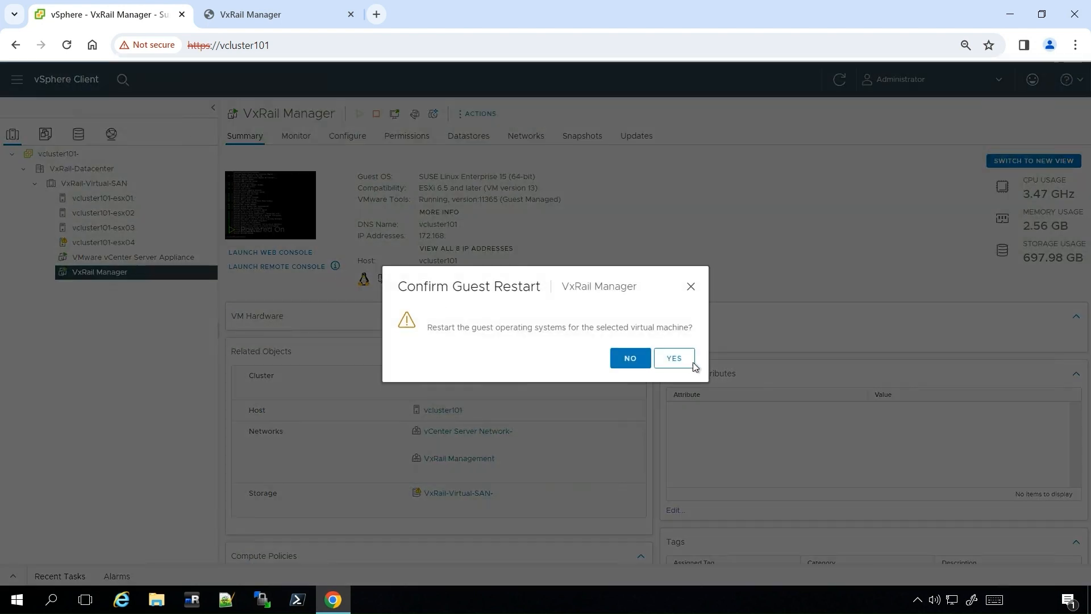
click(673, 358)
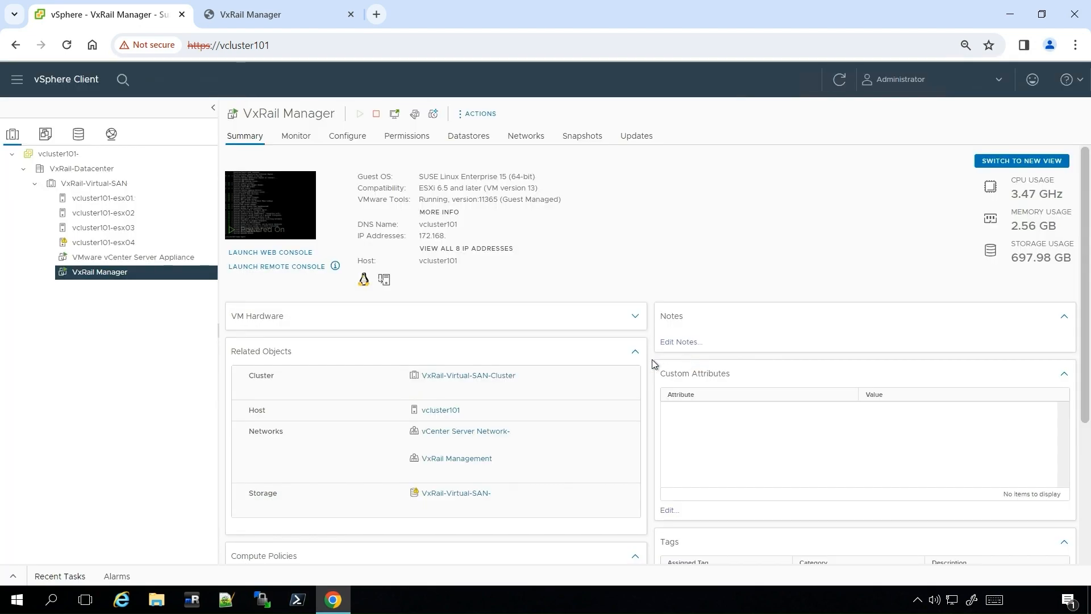
Step: Return to the VxRail Manager console to watch it reach the GRUB boot menu
click(294, 14)
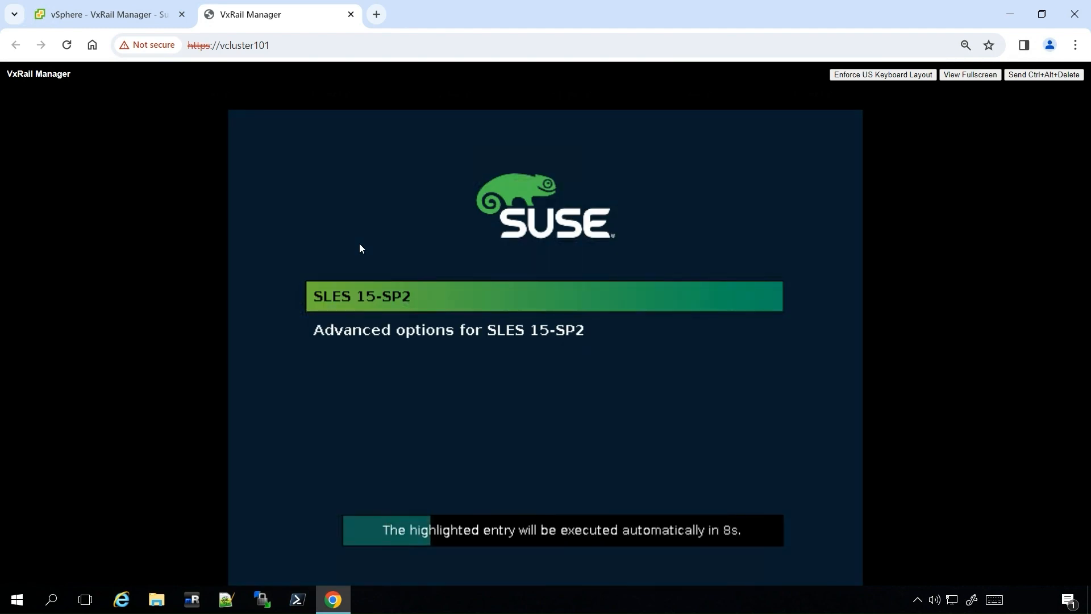
Step: Edit the SLES 15-SP2 entry, append init=/bin/bash to the linux line and boot with Ctrl+X
key(e)
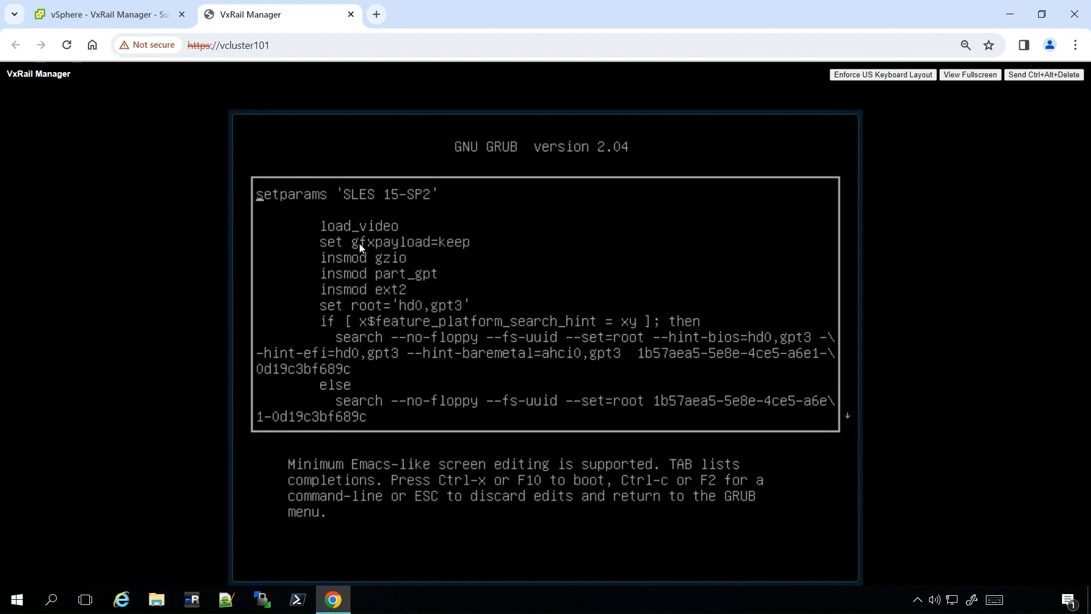
key(Down)
key(Down)
key(Down)
key(Down)
key(Down)
key(Down)
key(End)
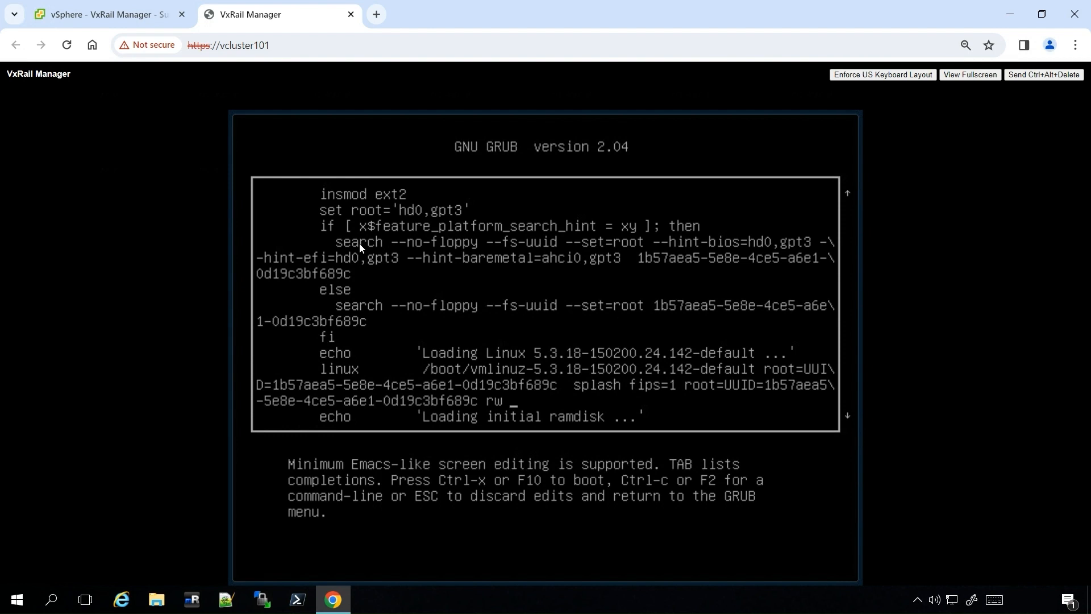
text(resume=/)
text(dev/sda)
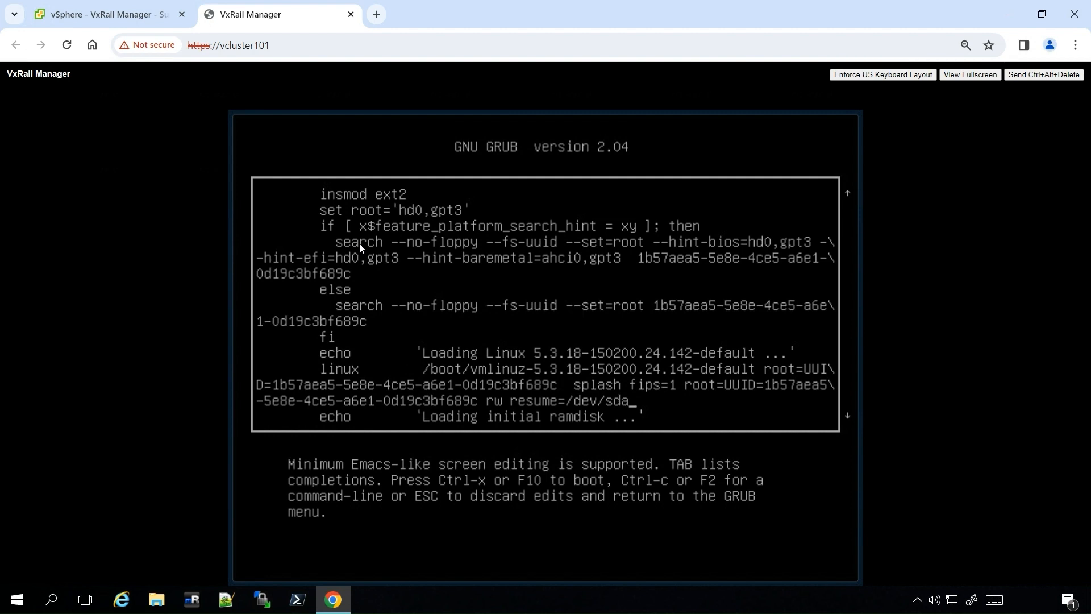
text(2 splash=)
text(silent sho)
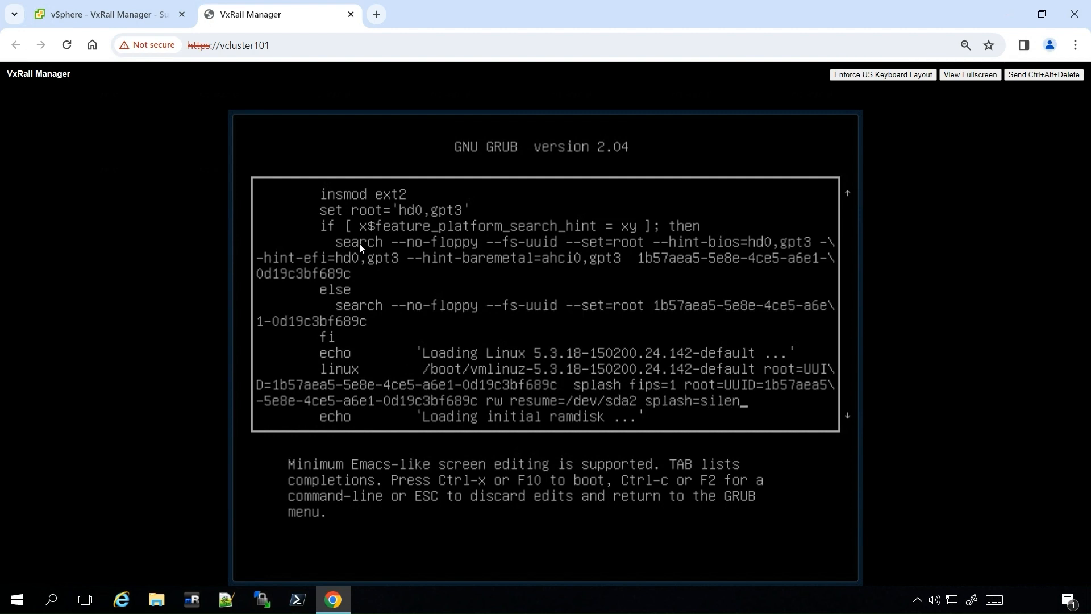
text(wopts init)
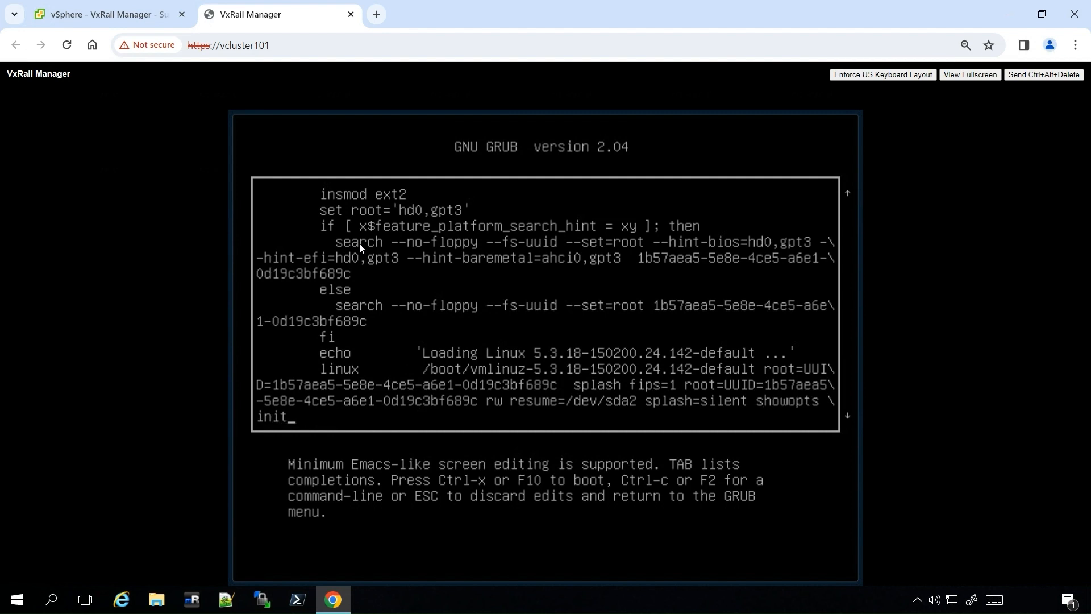
text(=/bin)
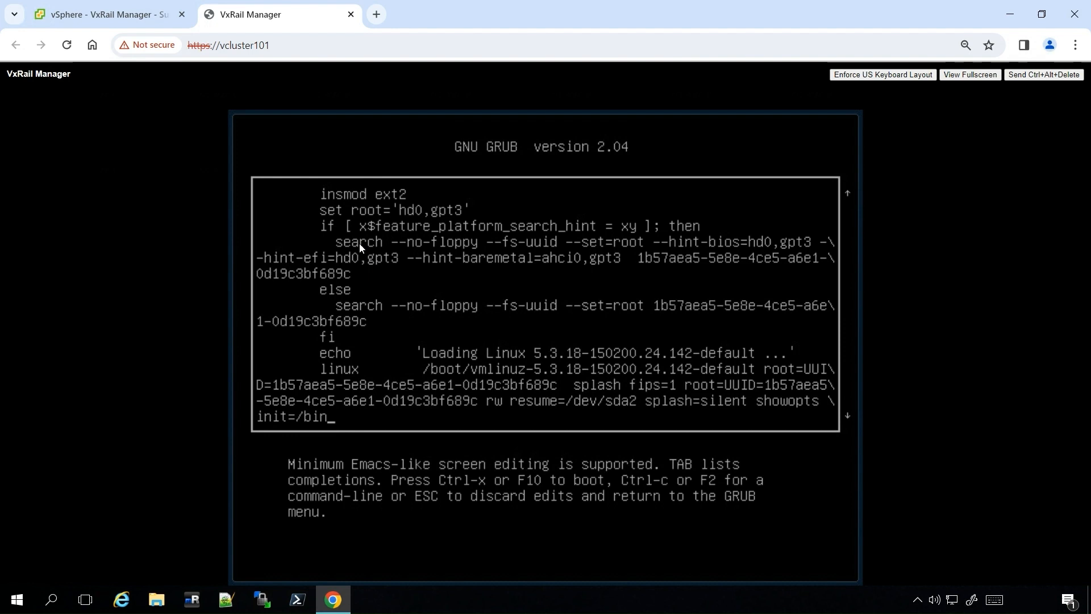
text(/bash)
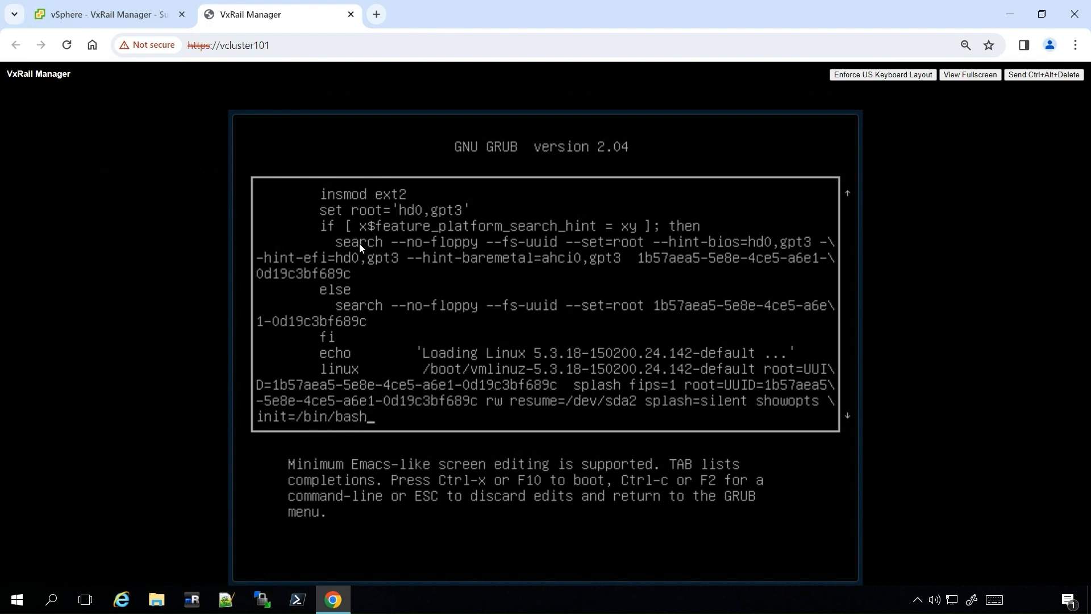
key(ctrl+x)
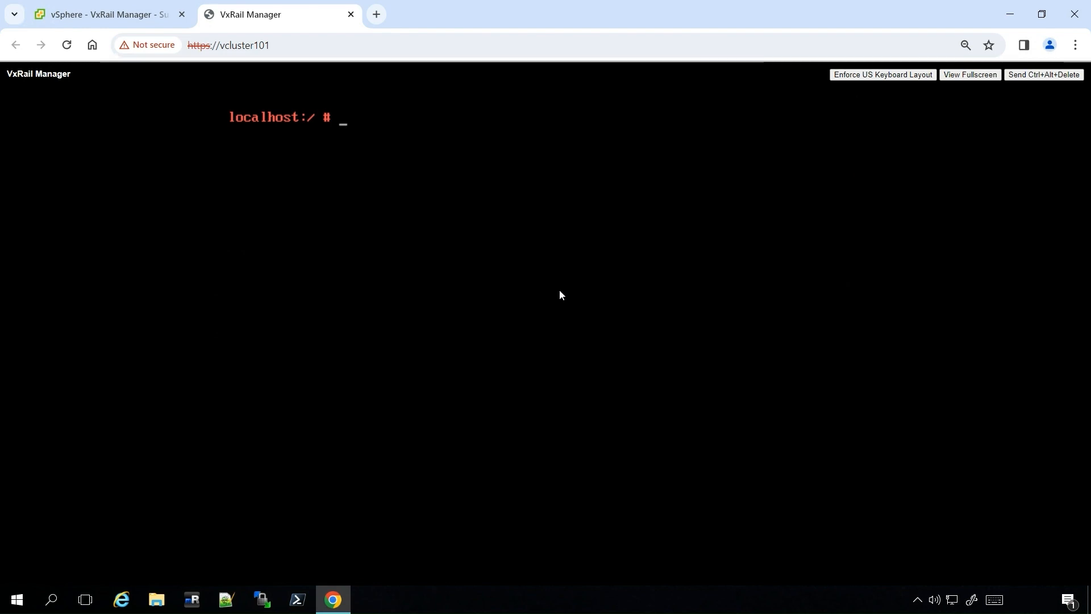
text(passwd)
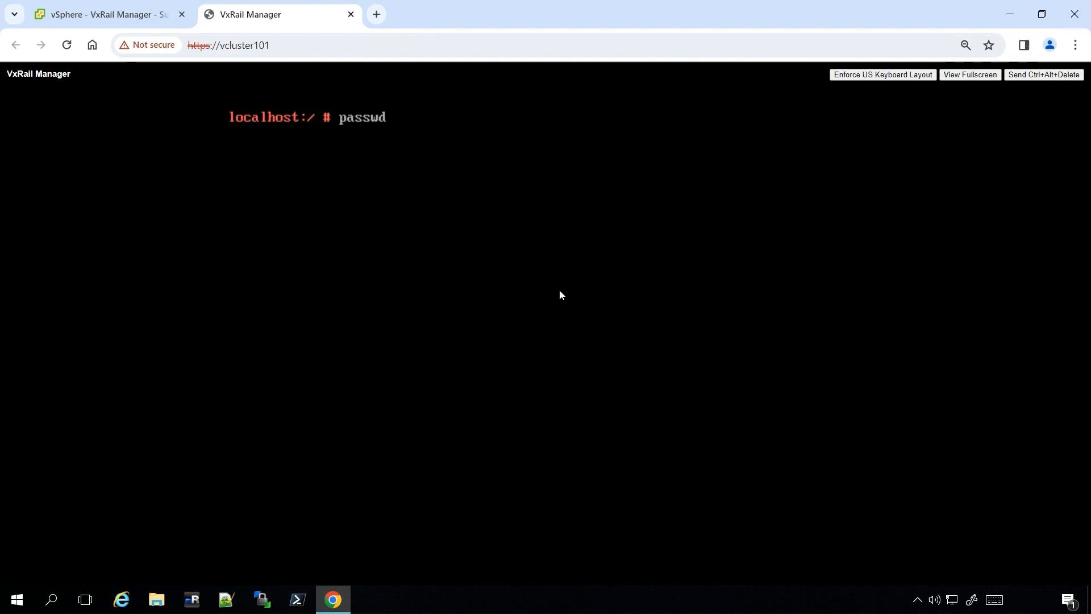
Step: Run passwd at the root shell and enter the new root password twice
key(Return)
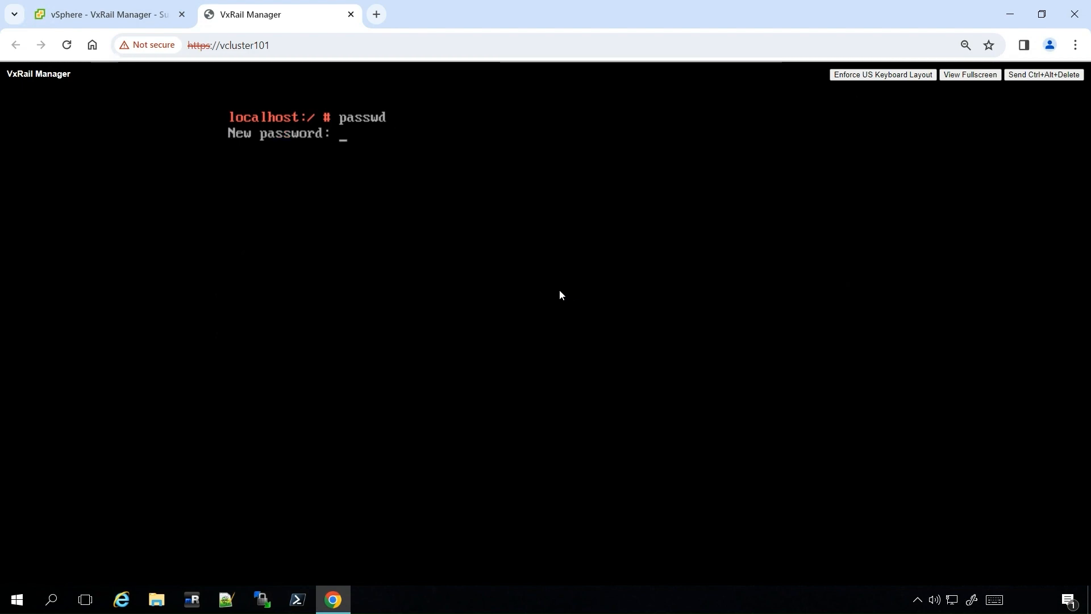
key(Return)
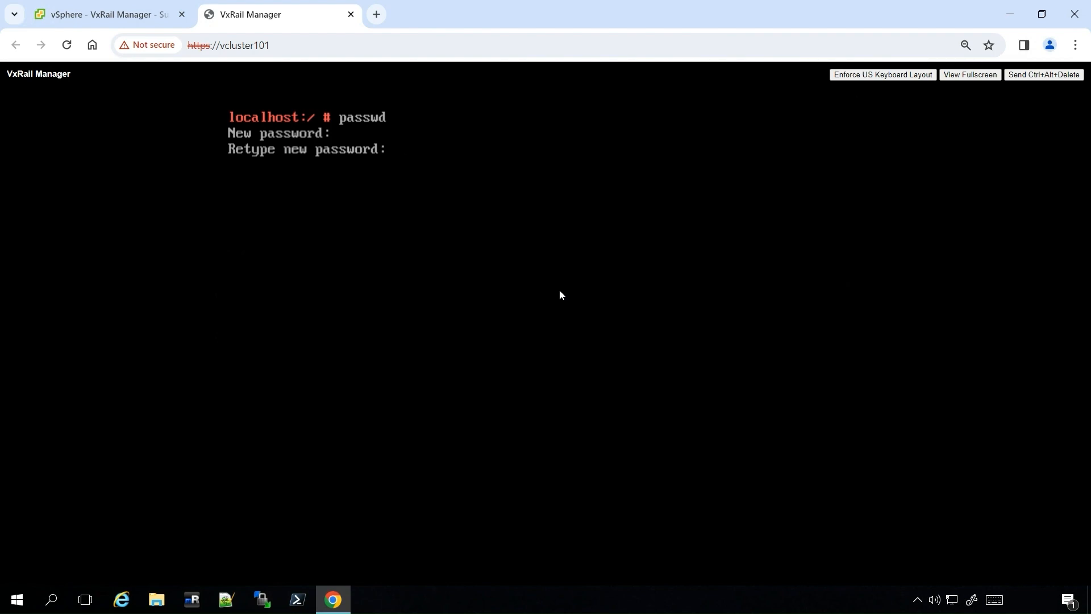
key(Return)
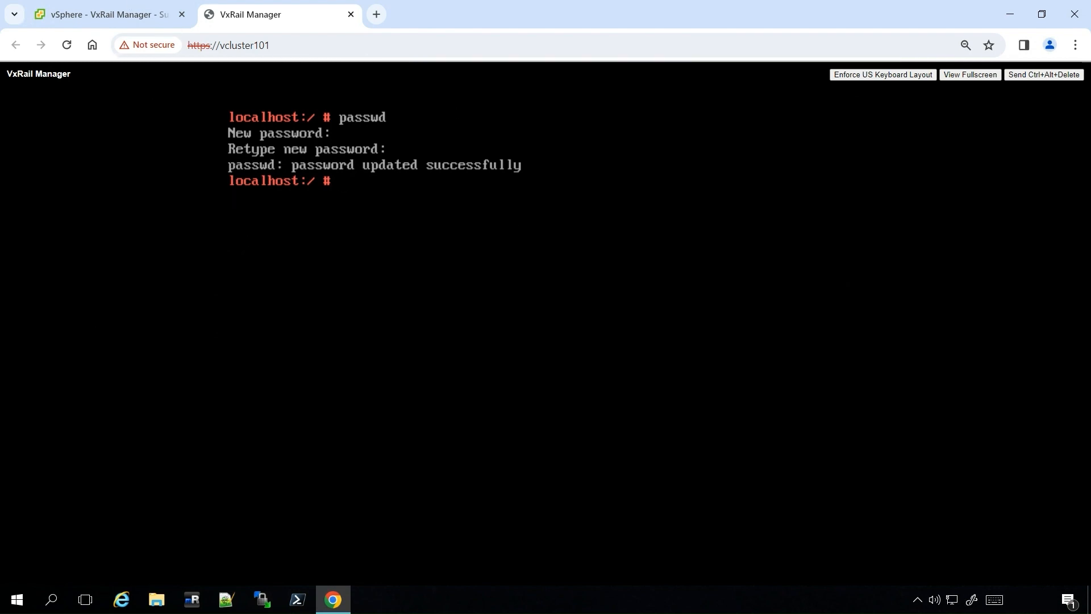
Step: Power off the VxRail Manager VM from its Power menu and confirm
click(103, 14)
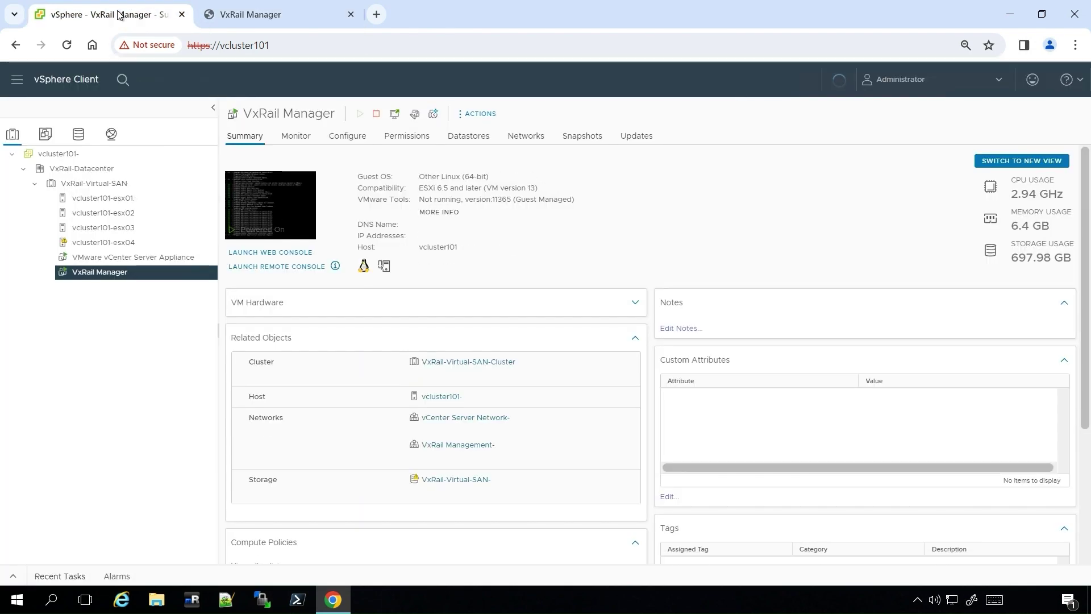
right_click(85, 270)
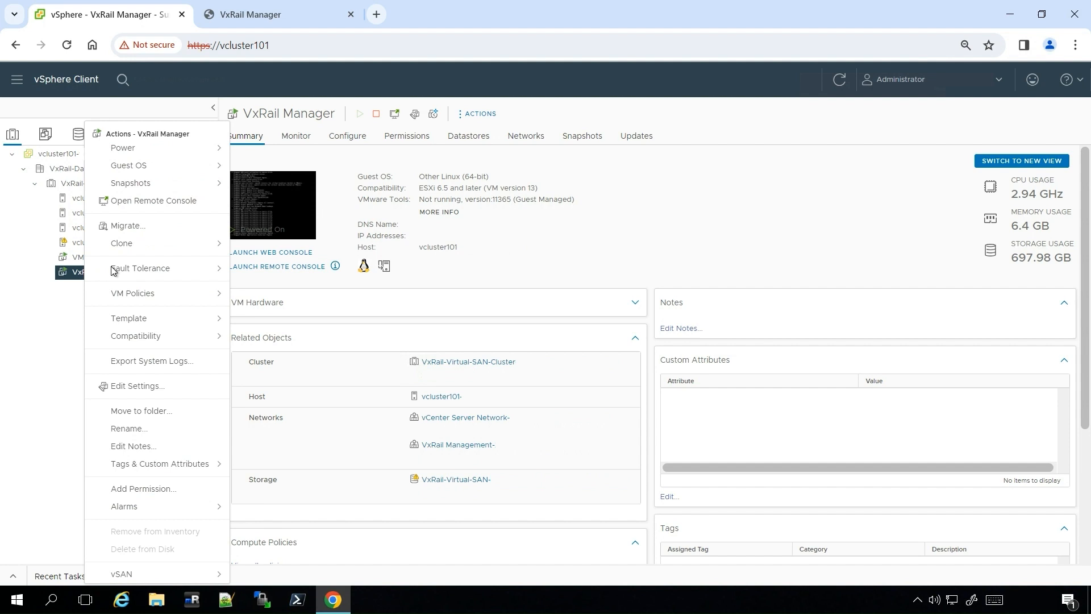
mouse_move(154, 147)
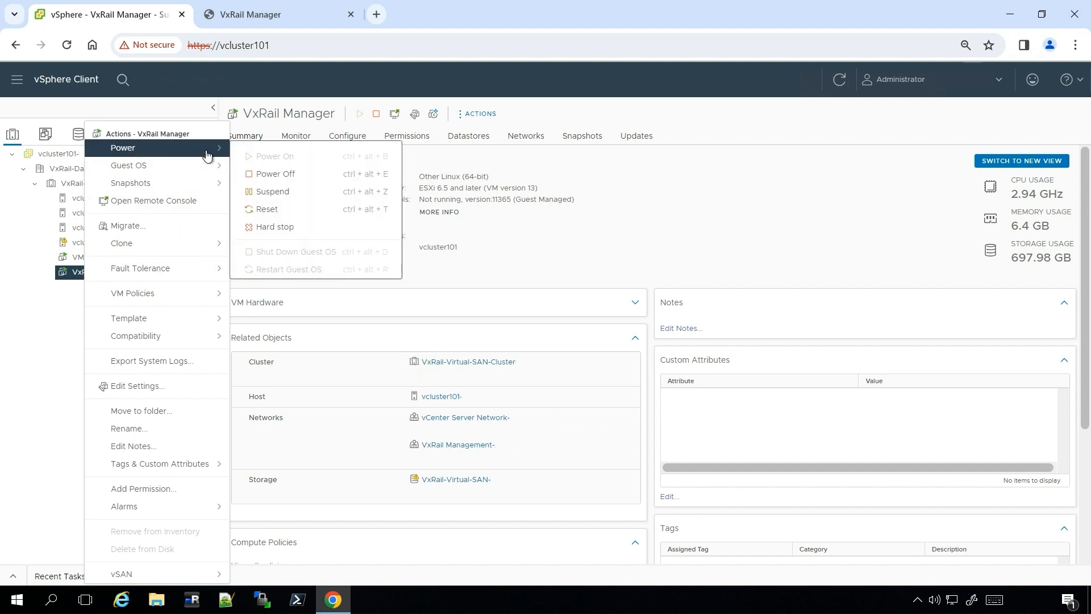
click(277, 174)
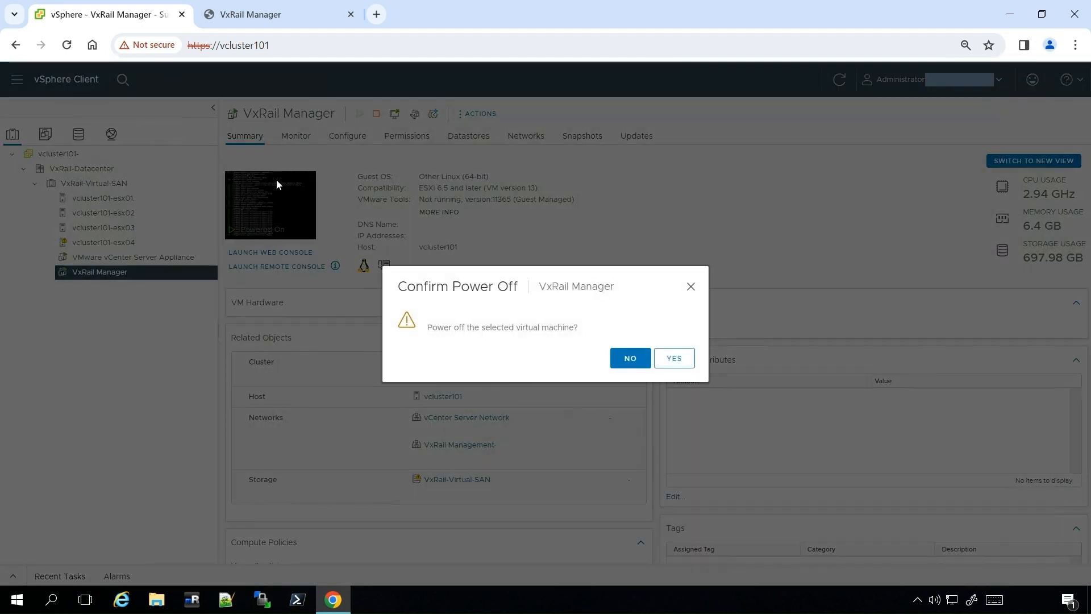
click(662, 355)
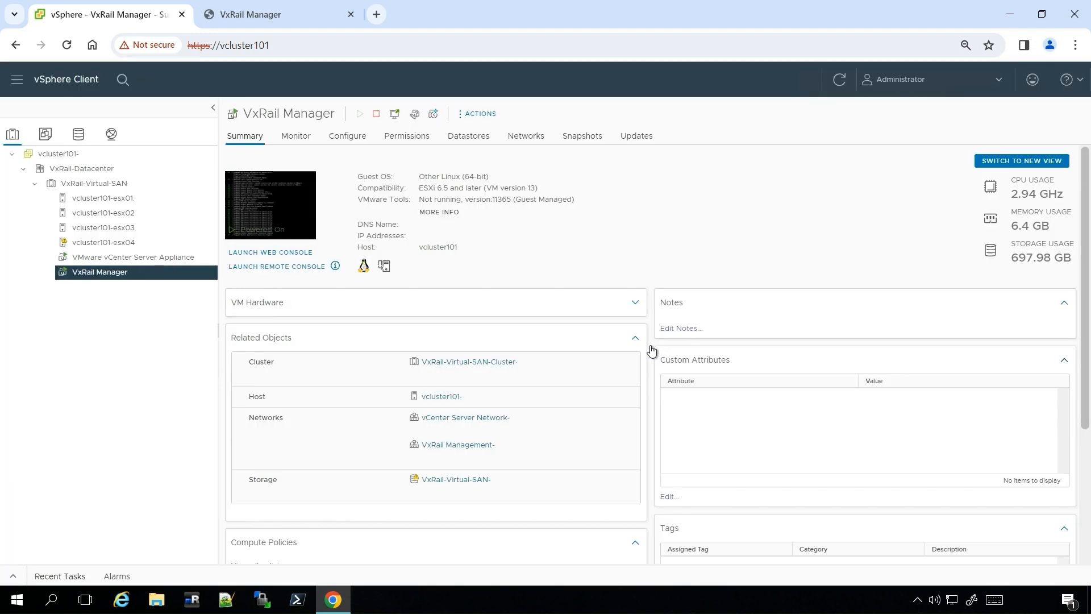